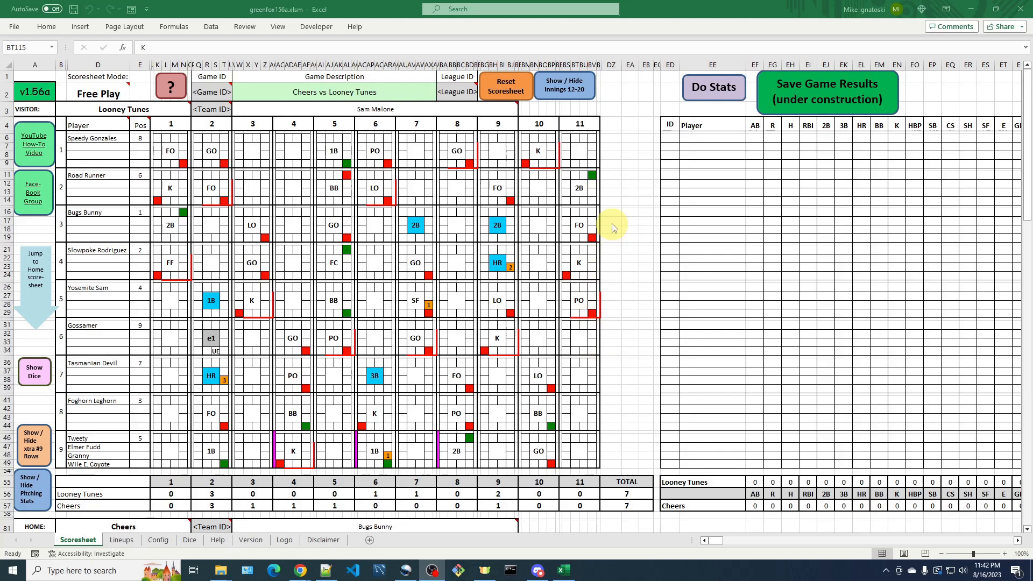
Cycle the extra-inning columns through innings 14, 17 and 20, ending with innings 12 to 14 shown
click(564, 93)
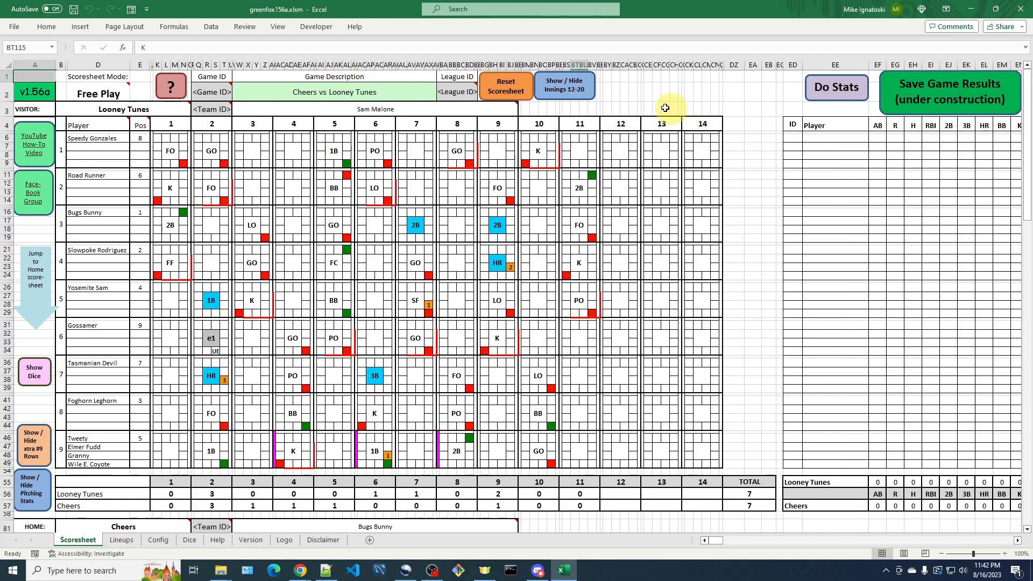
click(571, 95)
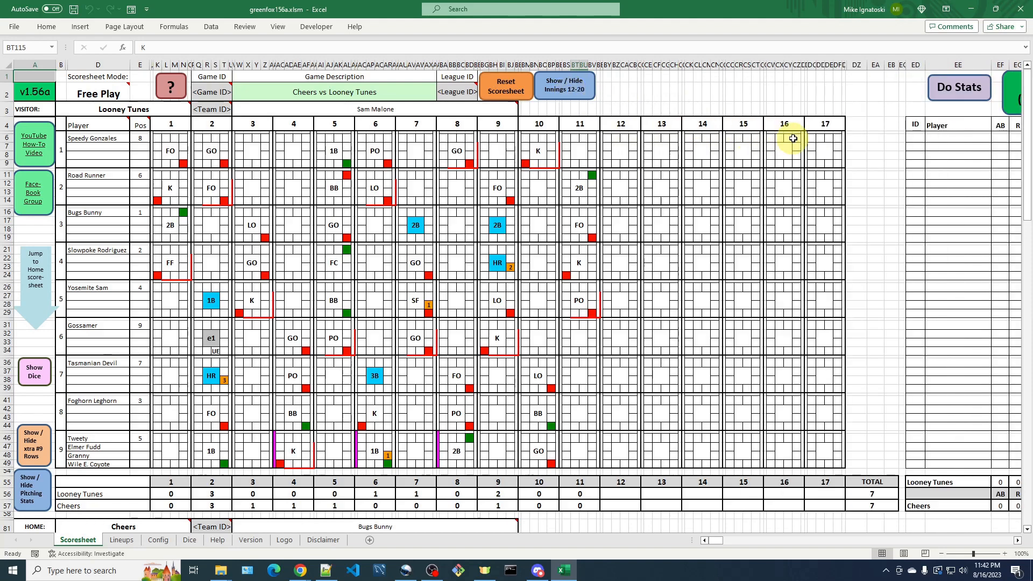
click(565, 96)
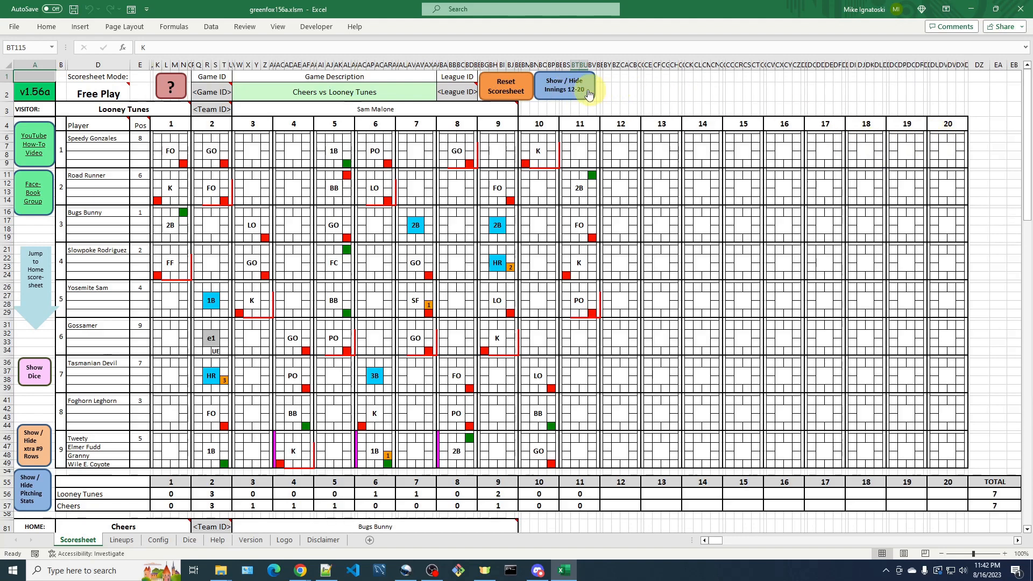
click(567, 89)
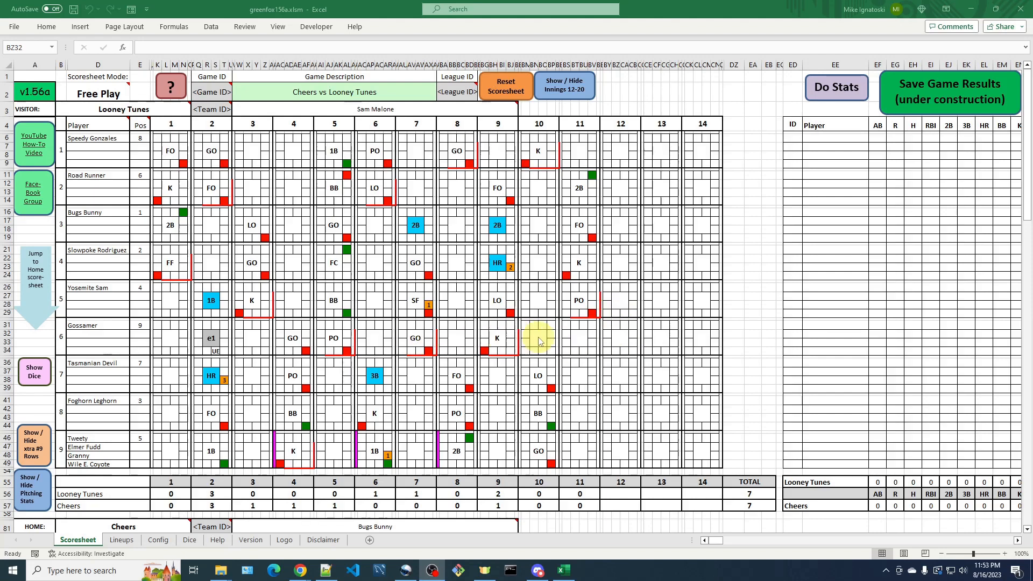
Record a wild pitch plus a strikeout safe at first on dropped 3rd strike (Kdts) for Gossamer in inning 12
click(622, 340)
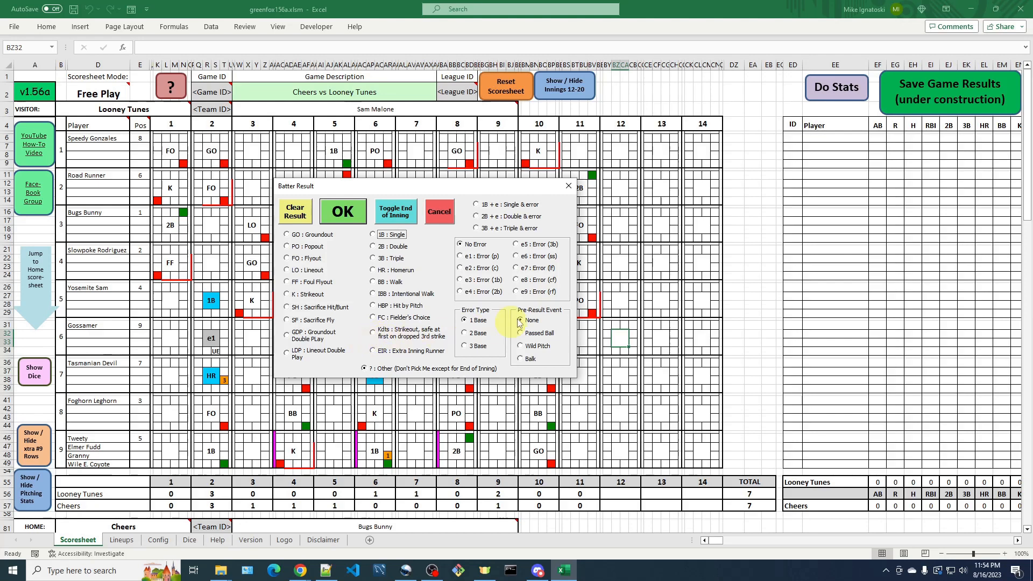
click(520, 346)
click(373, 333)
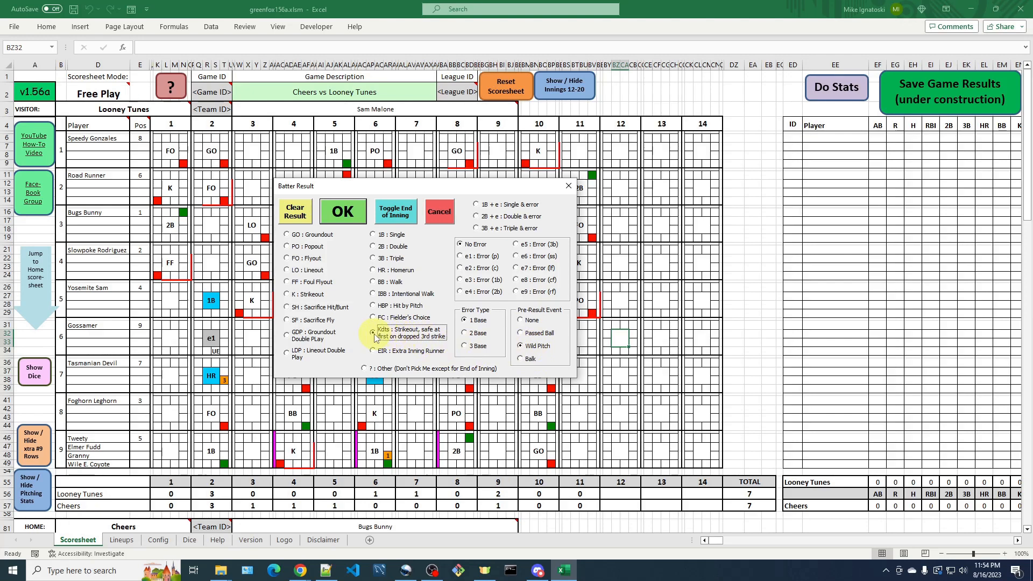
click(353, 218)
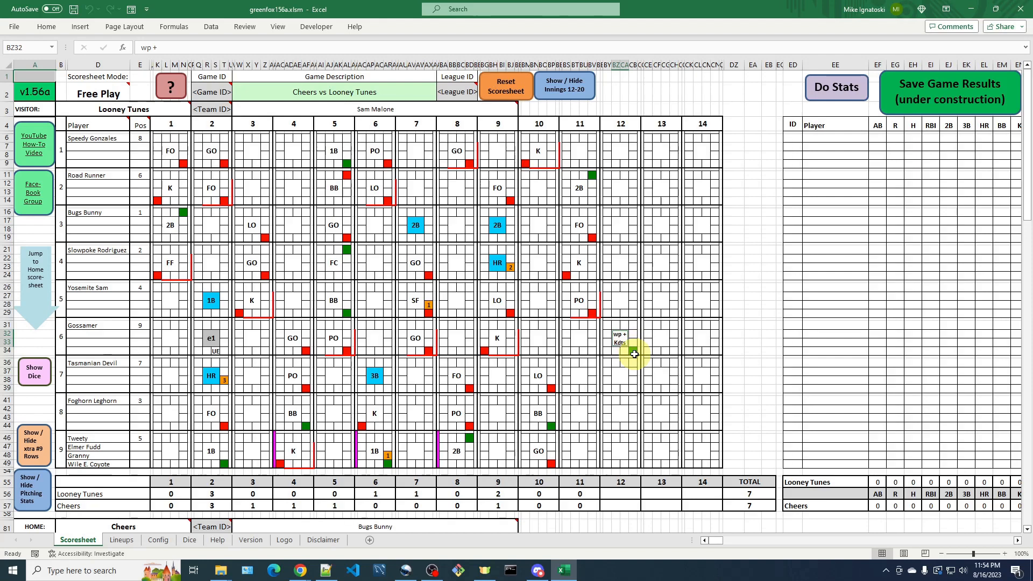
Record a passed ball plus a groundout for Tasmanian Devil in inning 12 and advance Gossamer to second base
click(618, 371)
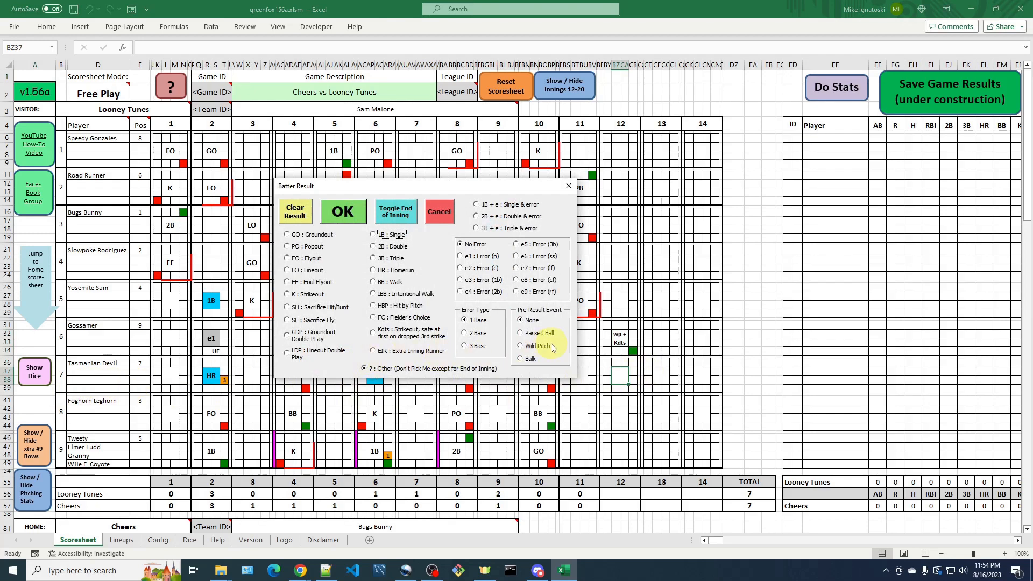
click(521, 335)
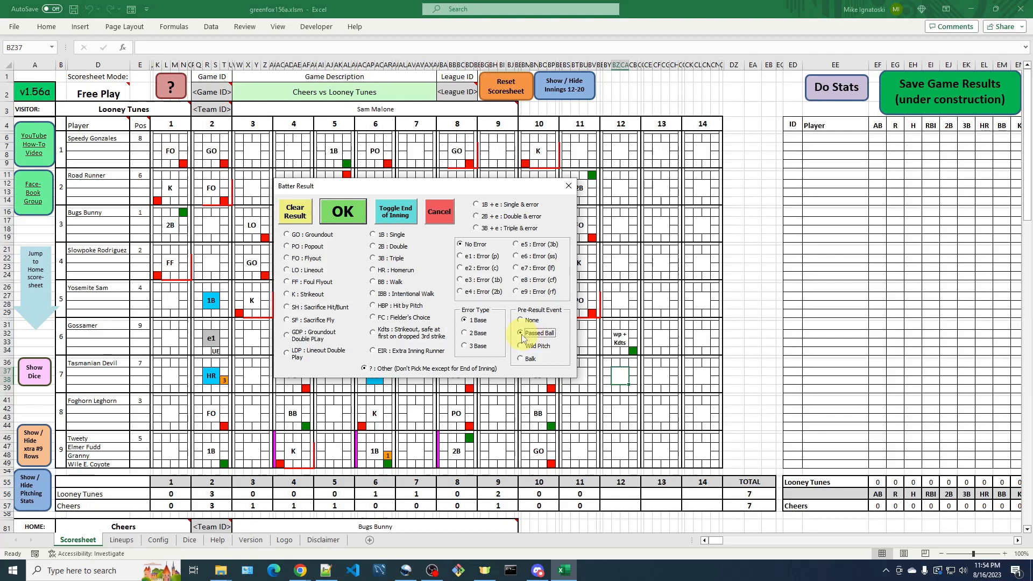
click(316, 235)
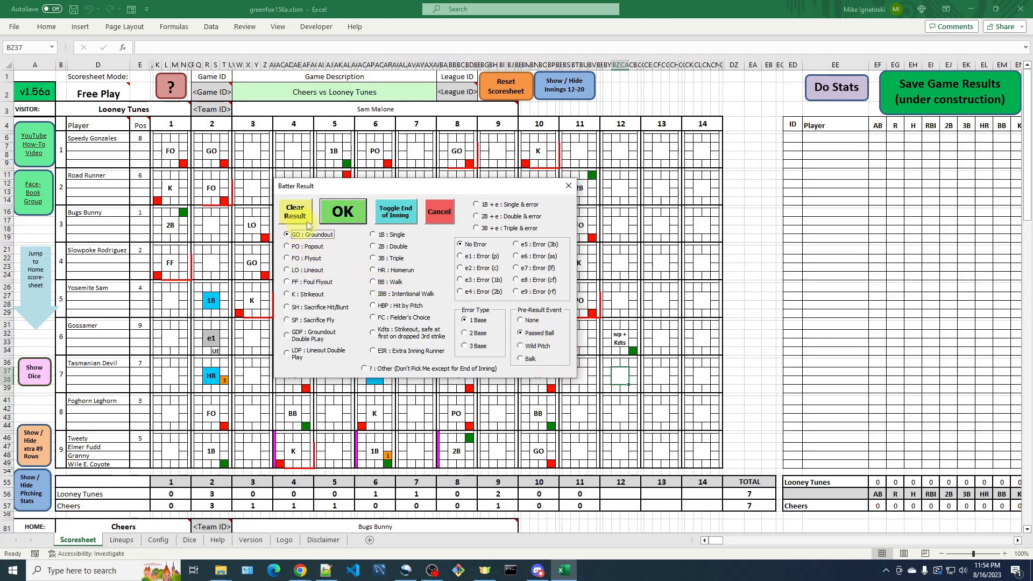
click(348, 215)
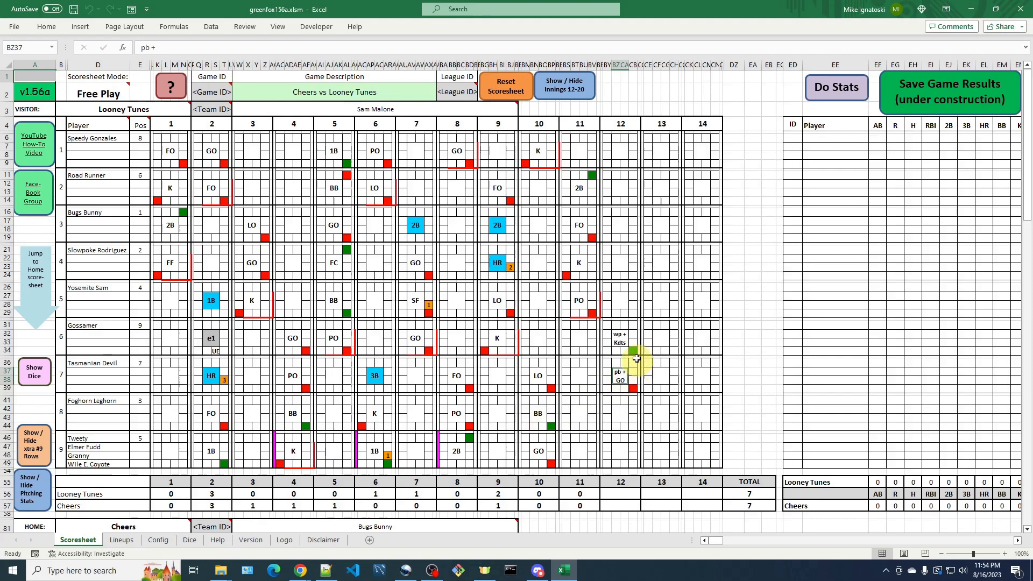
click(634, 325)
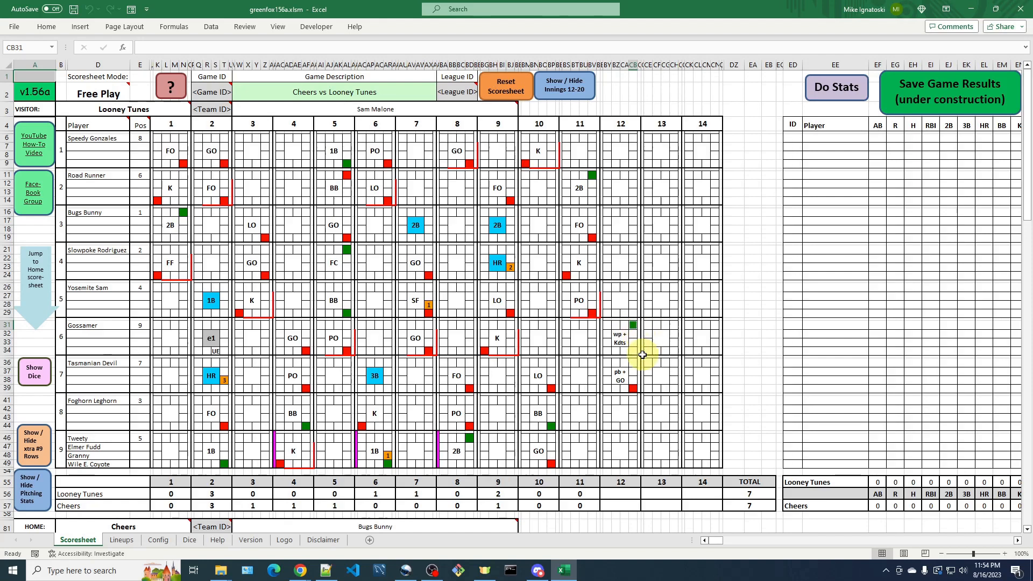
Record a balk plus a double and error for Foghorn Leghorn in inning 12, with a 2 Base e7 left-field error
click(621, 416)
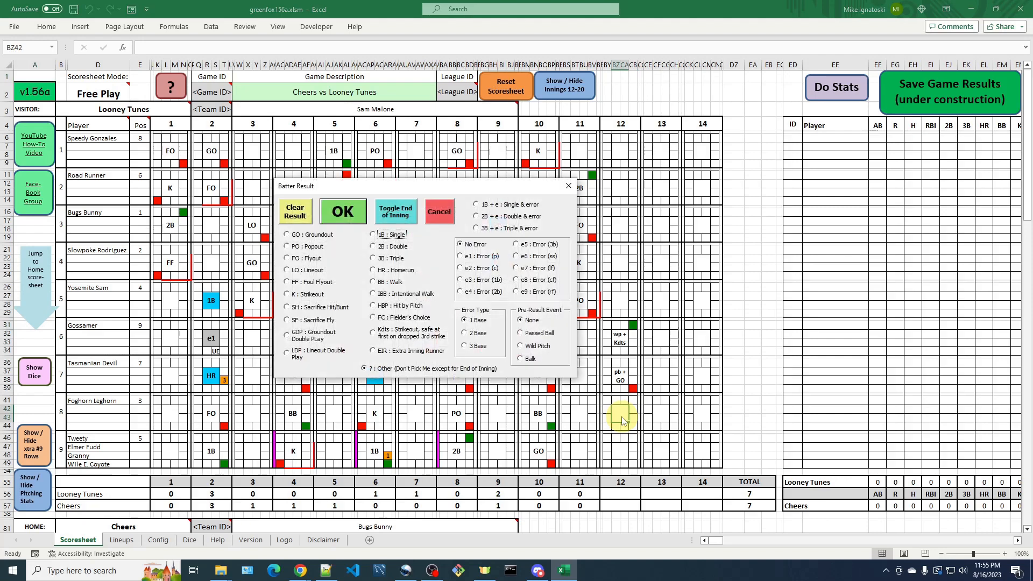
click(520, 359)
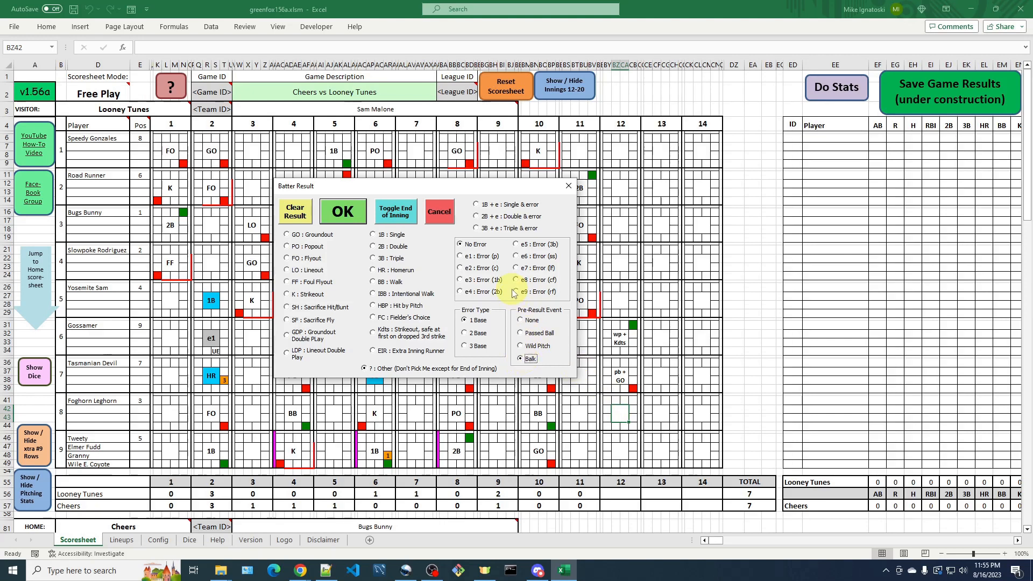
click(478, 221)
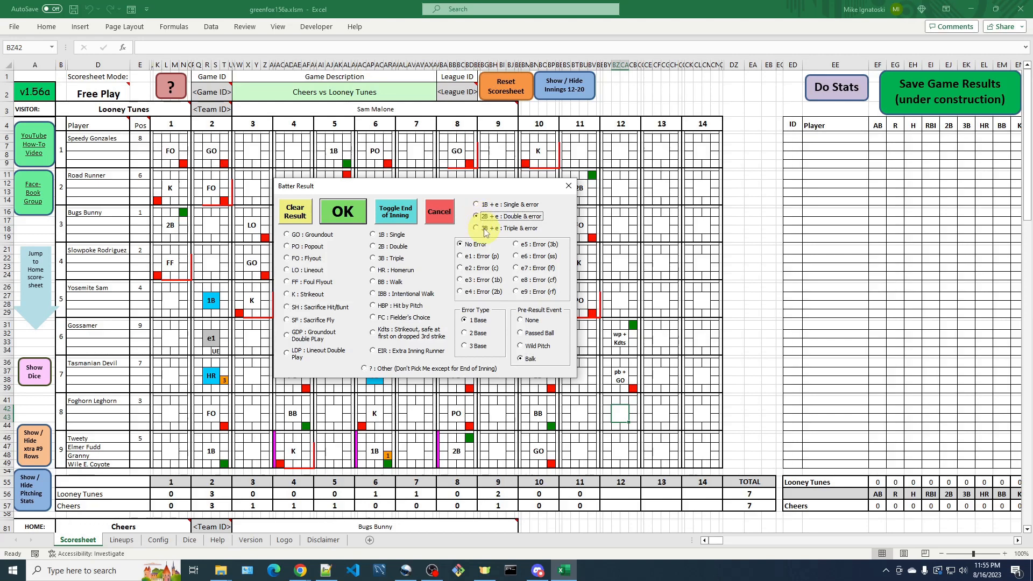
click(516, 269)
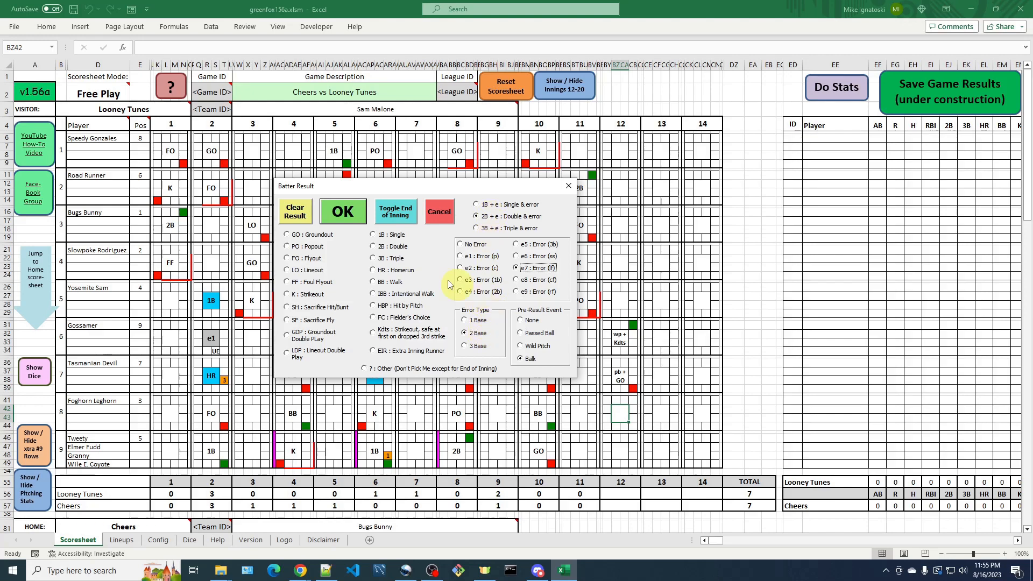
click(521, 359)
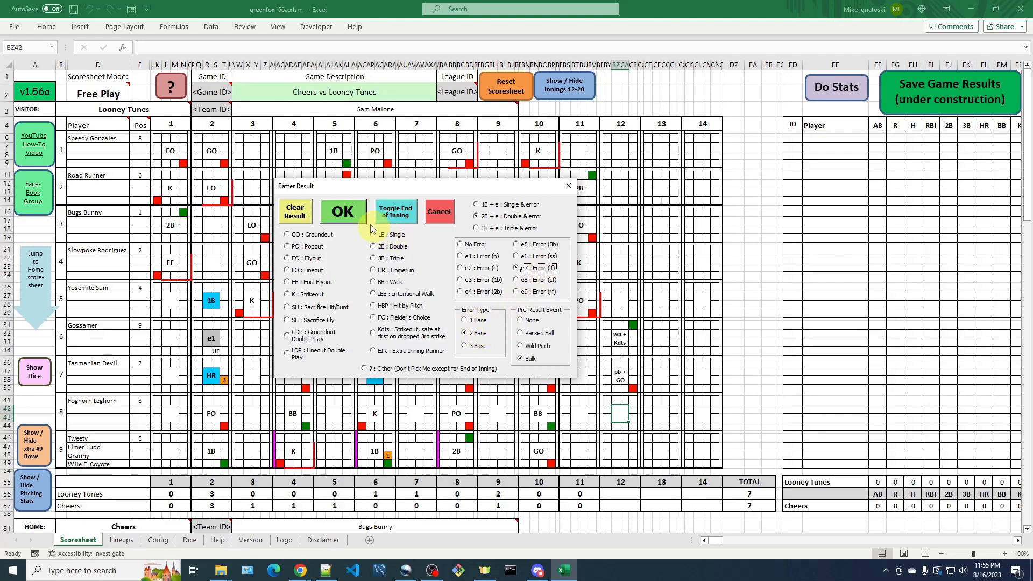
click(345, 213)
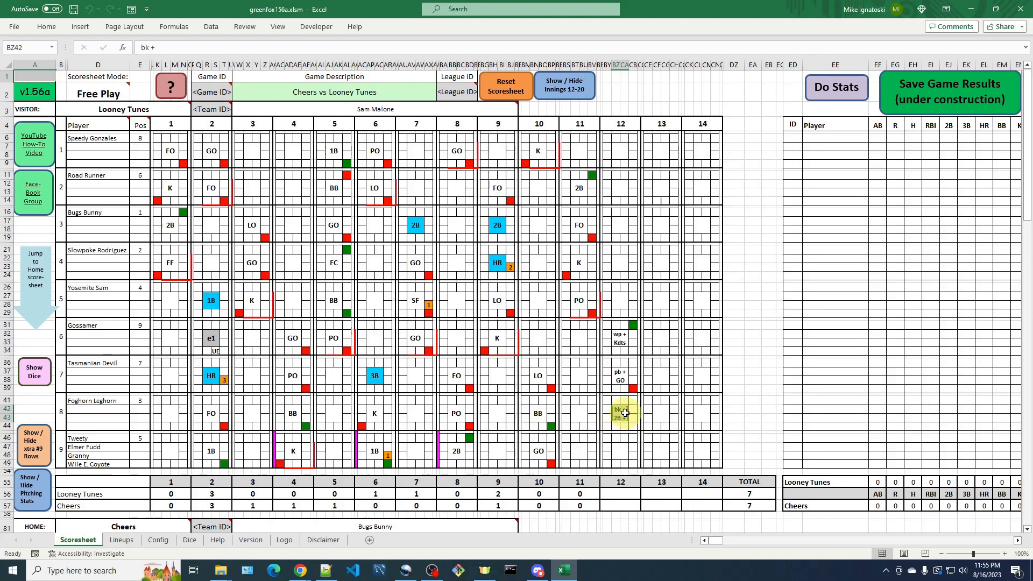
Check the note on Foghorn Leghorn's inning 12 result and score Gossamer's inning 12 run as unearned
click(738, 399)
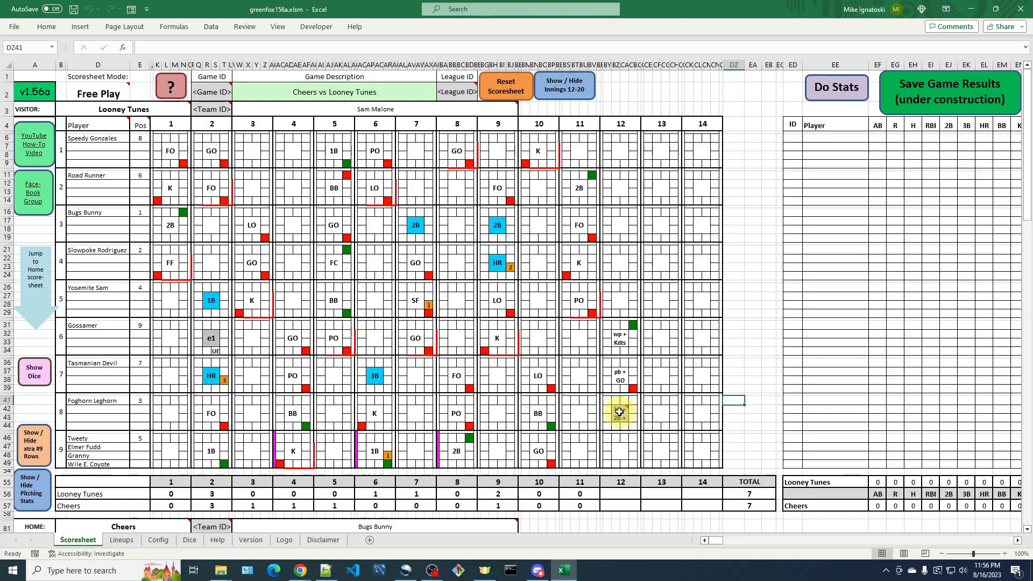
mouse_move(619, 412)
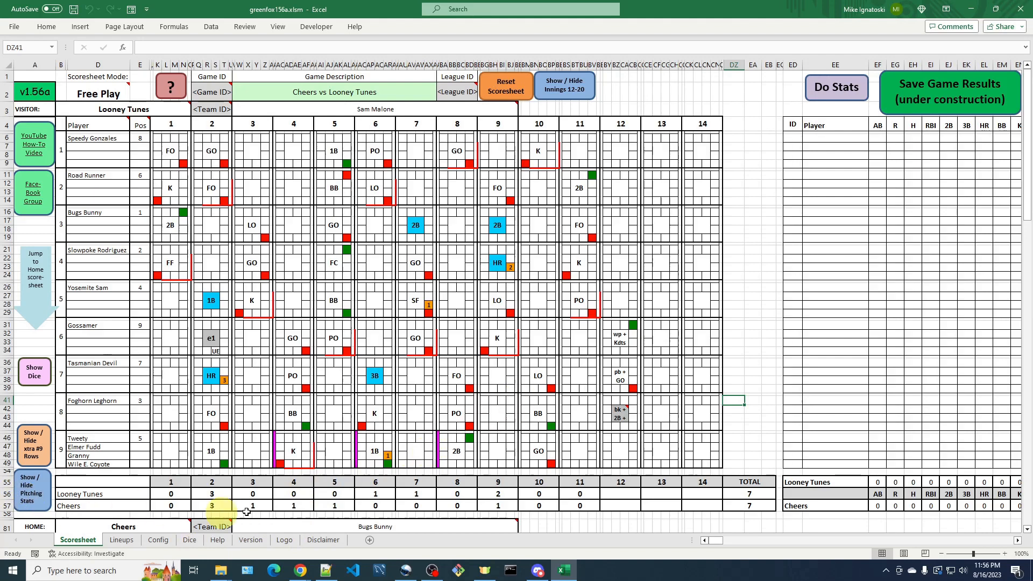
click(607, 348)
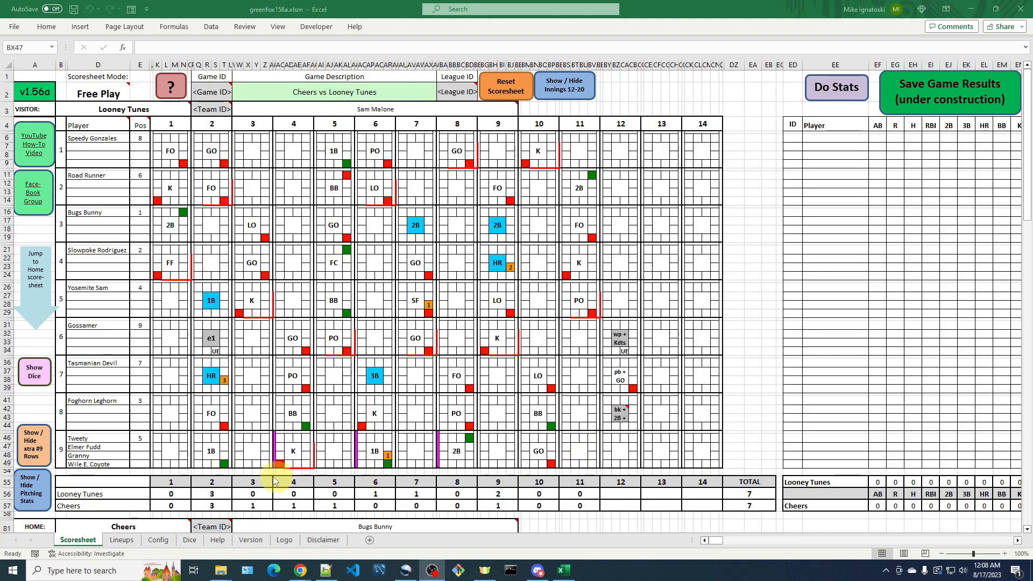
Toggle the extra #9 batter rows on the Looney Tunes scoresheet, leaving them shown
click(40, 456)
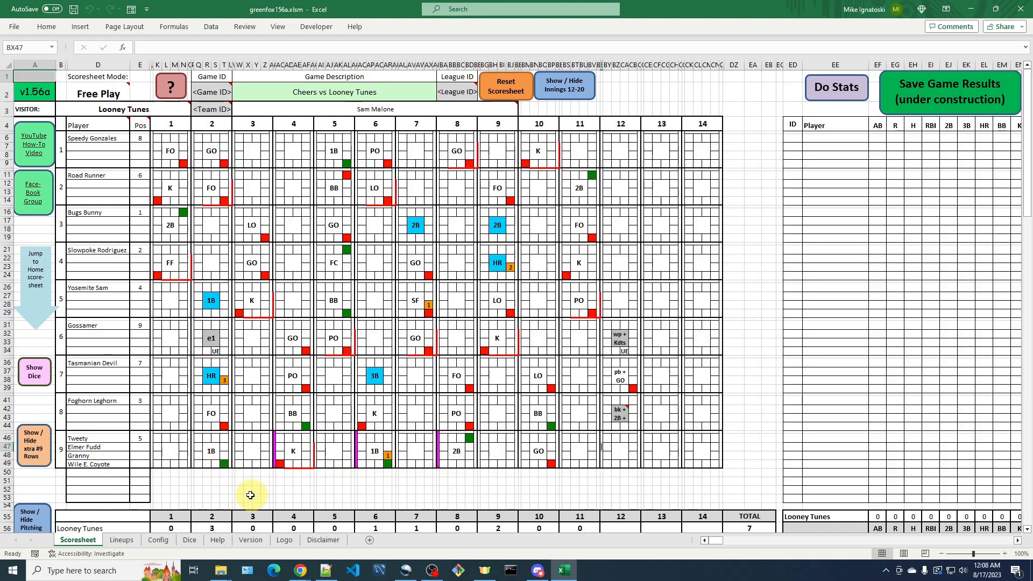
click(35, 451)
click(35, 451)
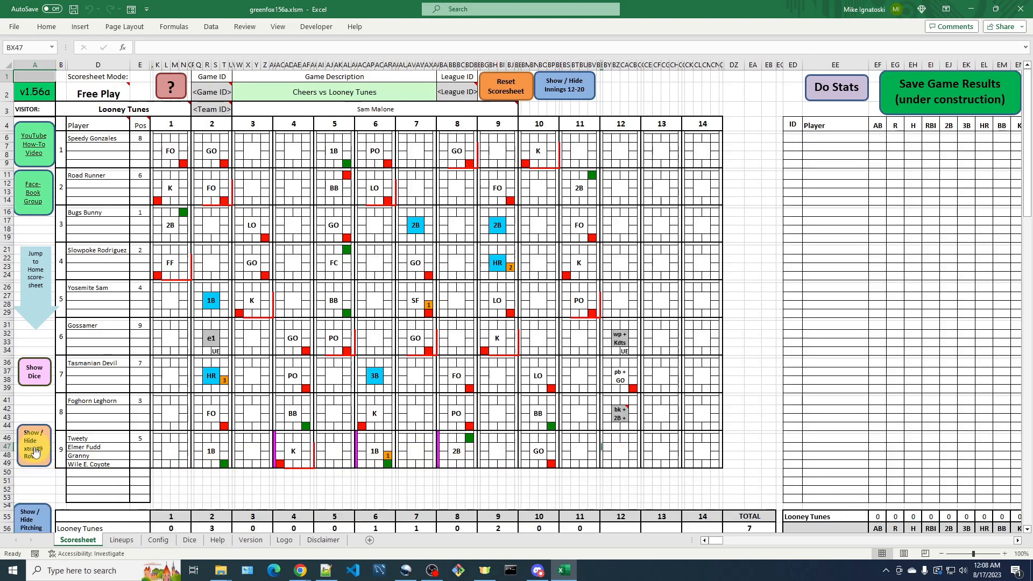
Mark a substitution in the ninth batting spot at inning 12 and bring in Baby Face Finster from the bench
click(600, 457)
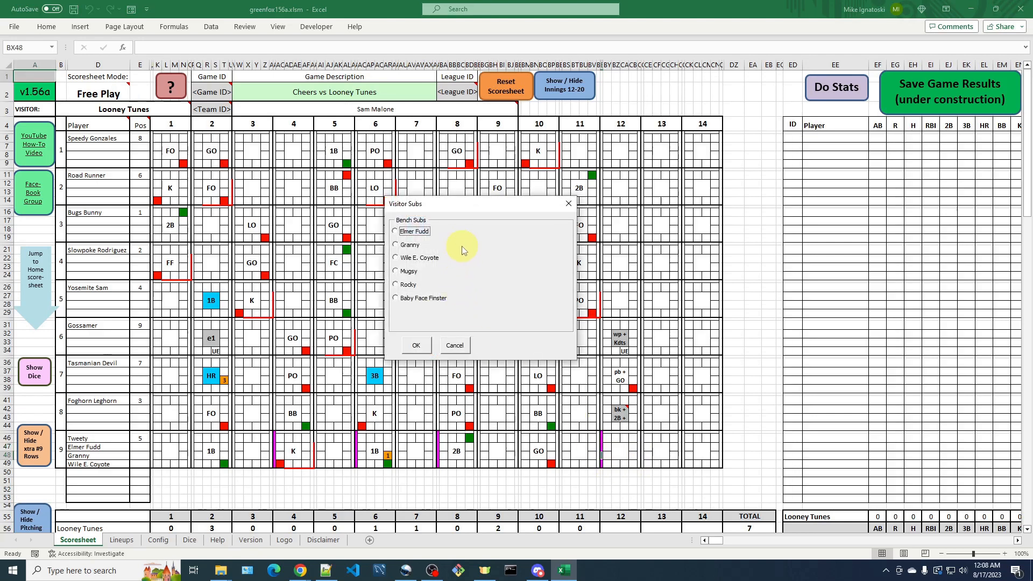
click(422, 298)
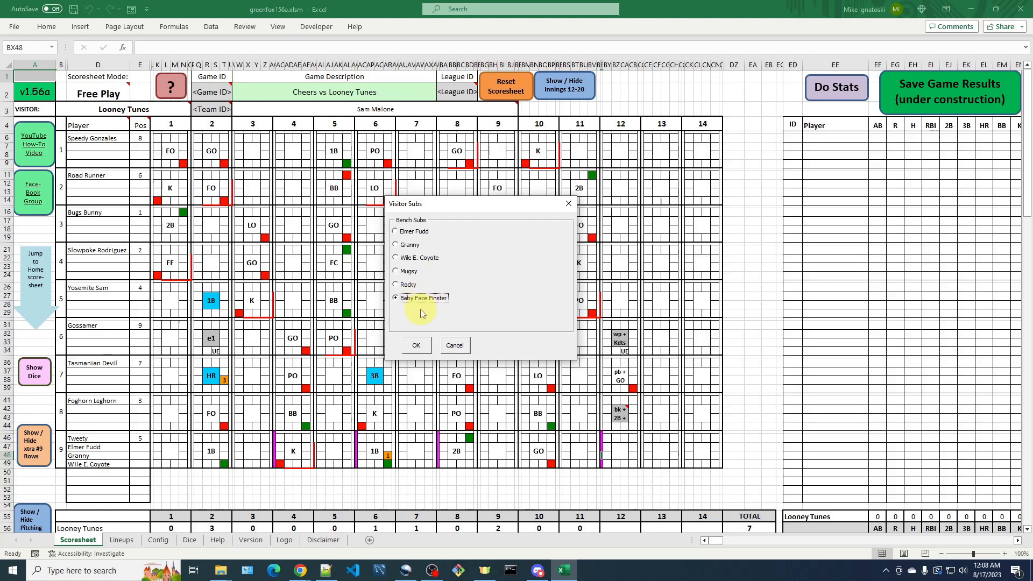
click(419, 345)
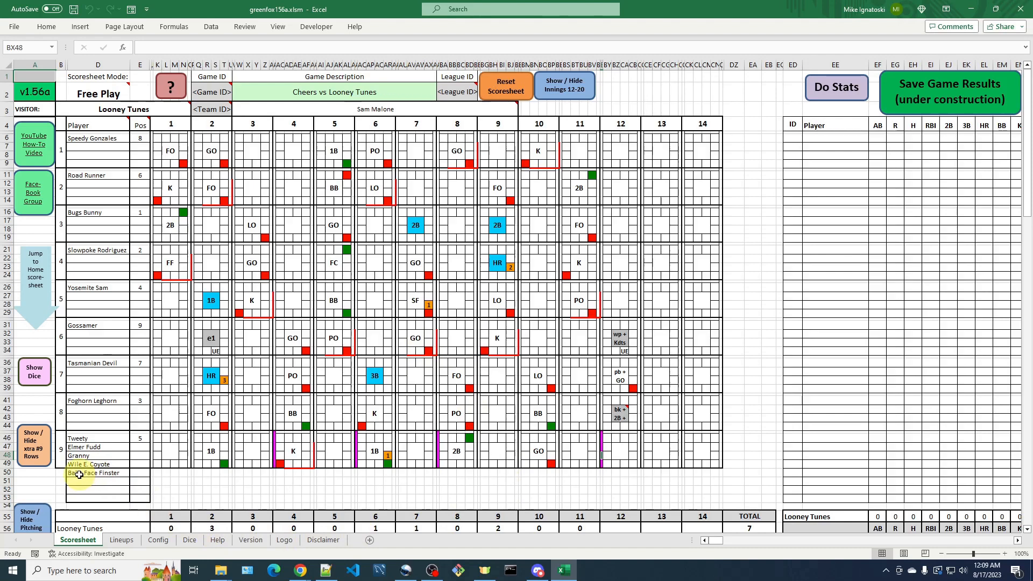
Record a strikeout (K) for the ninth batting spot in inning 12
click(621, 453)
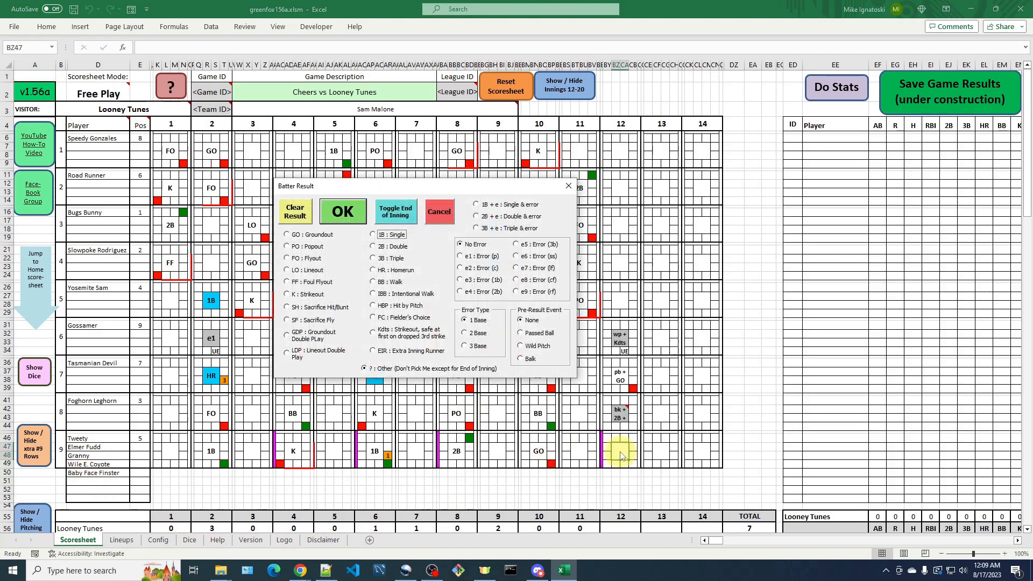
click(305, 294)
click(355, 222)
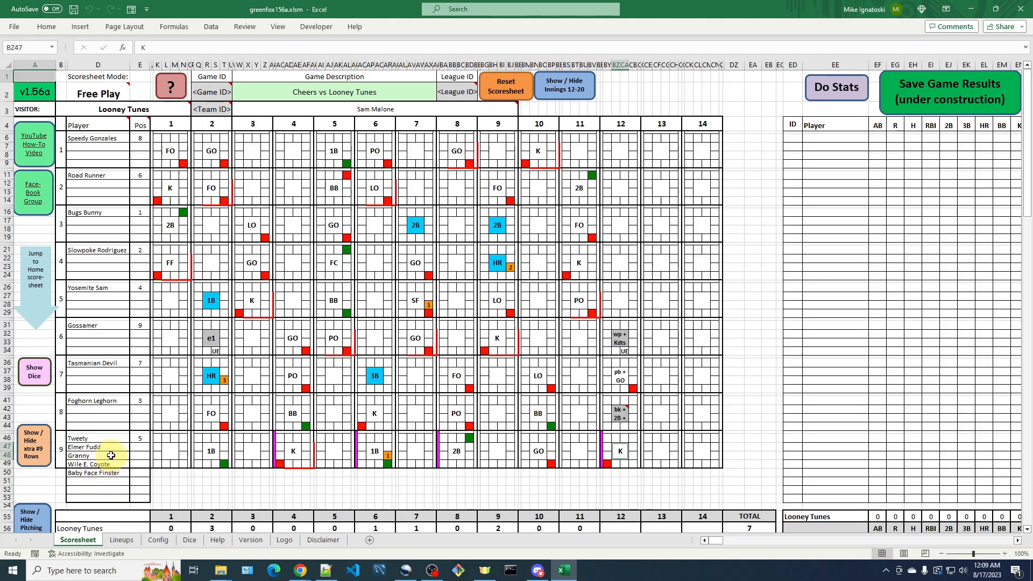
Show and hide again the extra #9 batter rows on the home Cheers scoresheet, returning to the visitor scoresheet
scroll(111, 456, down, 20)
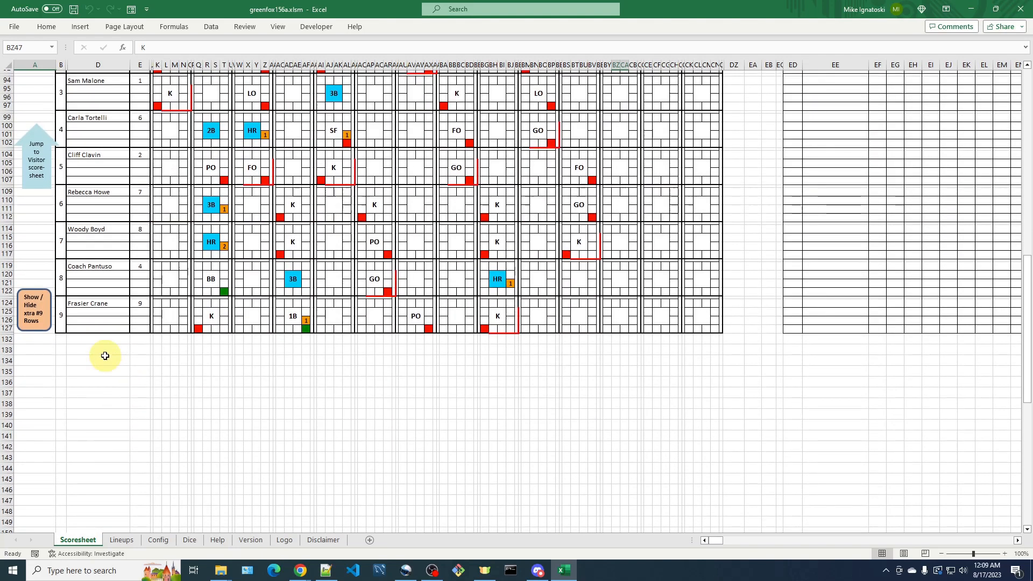
click(37, 317)
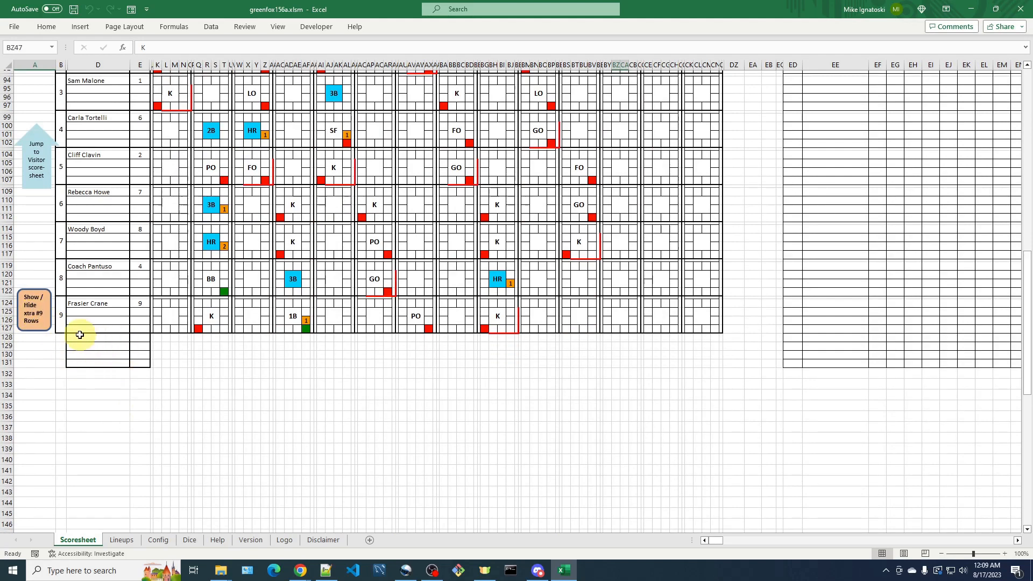
click(33, 309)
scroll(121, 383, up, 7)
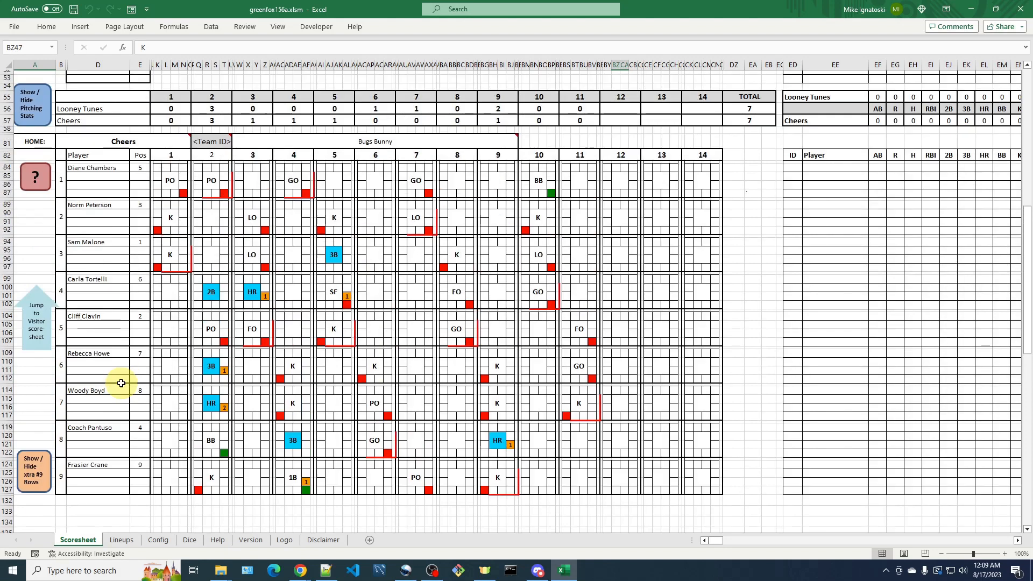
scroll(121, 383, up, 13)
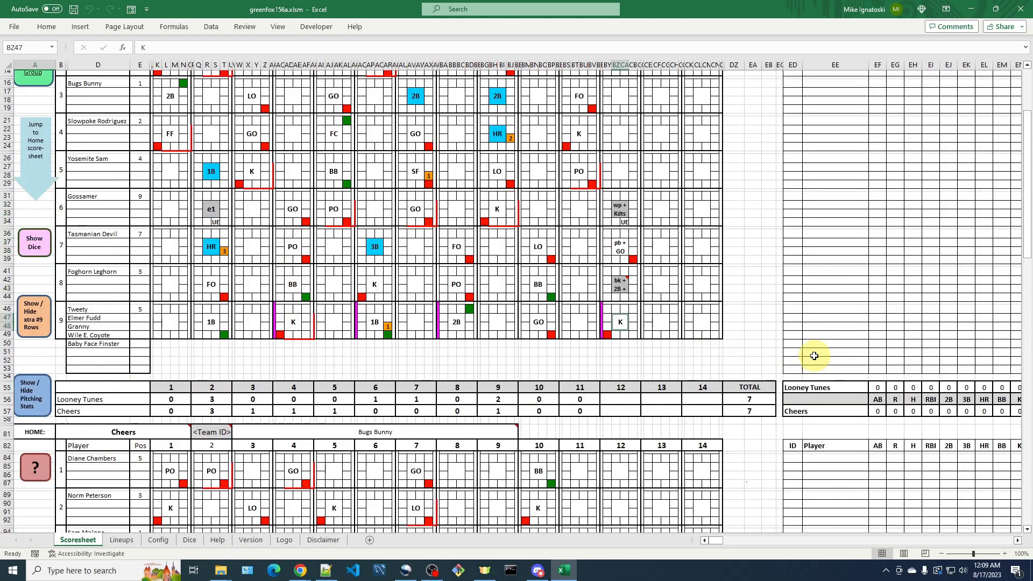